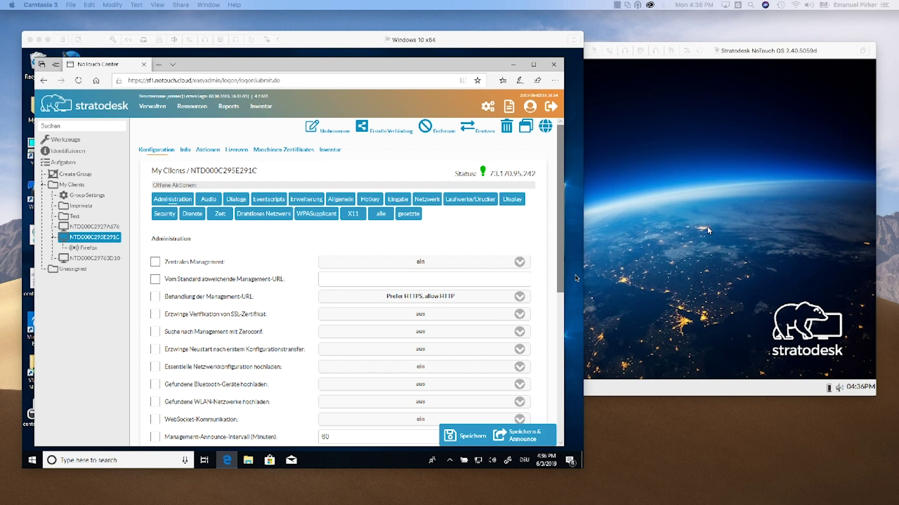
Reselect NTD000C295E291C in My Clients, then switch to the Stratodesk NoTouch OS VM's desktop.
left_click(454, 230)
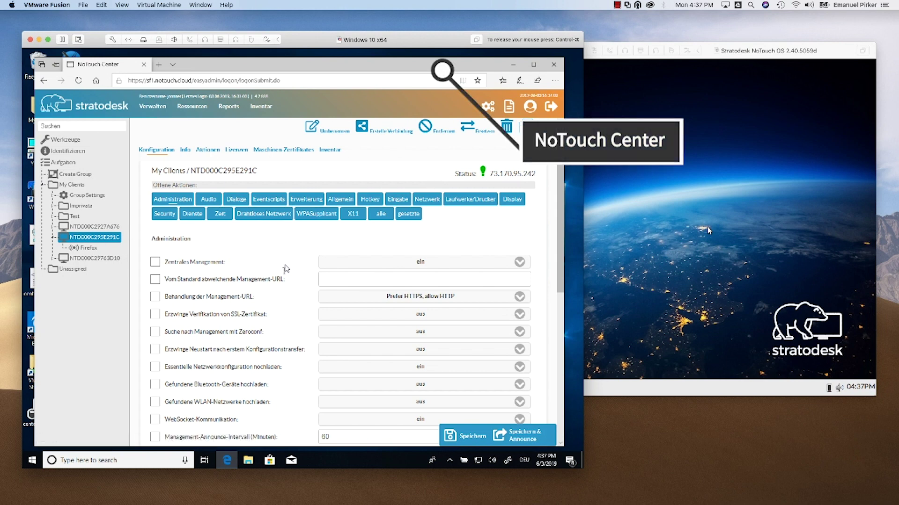
left_click(113, 239)
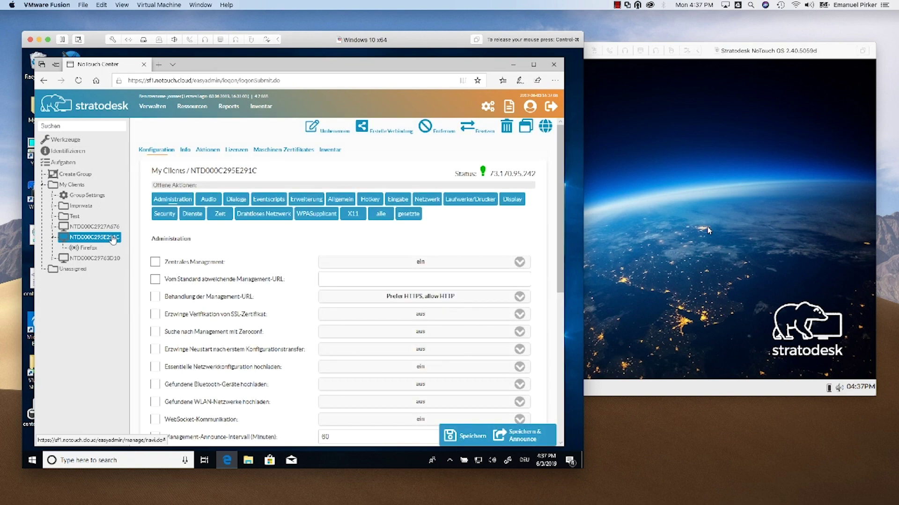
key("ctrl+super")
left_click(710, 50)
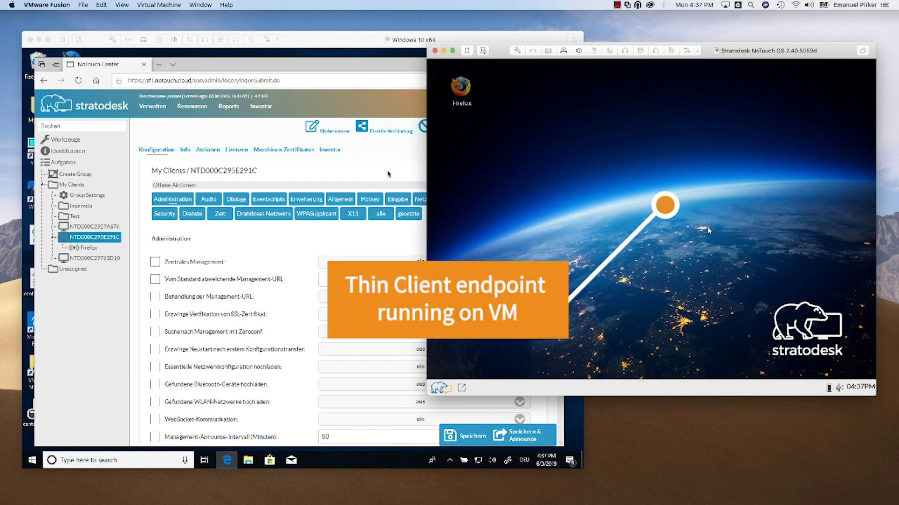
Return to the Windows 10 VM so the NoTouch Center console is in front.
left_click(387, 174)
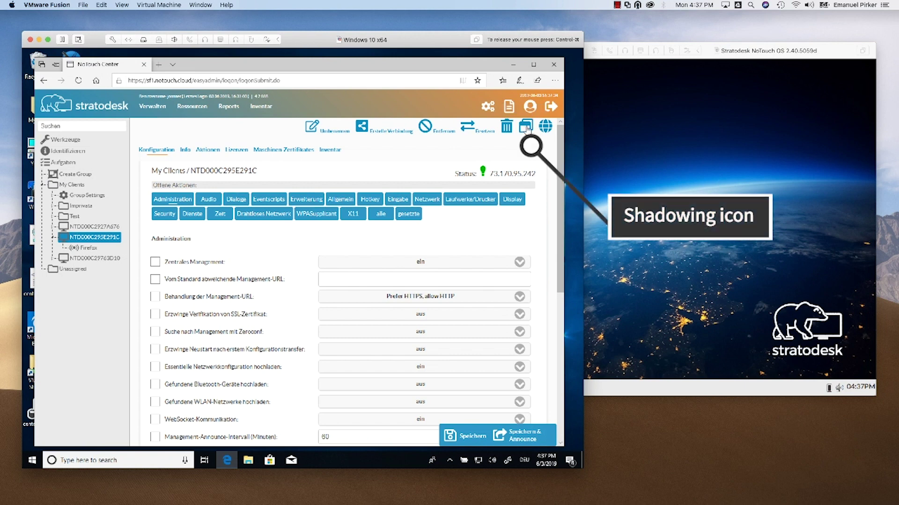
Start shadowing the client and proceed past the certificate error to the webpage.
left_click(525, 127)
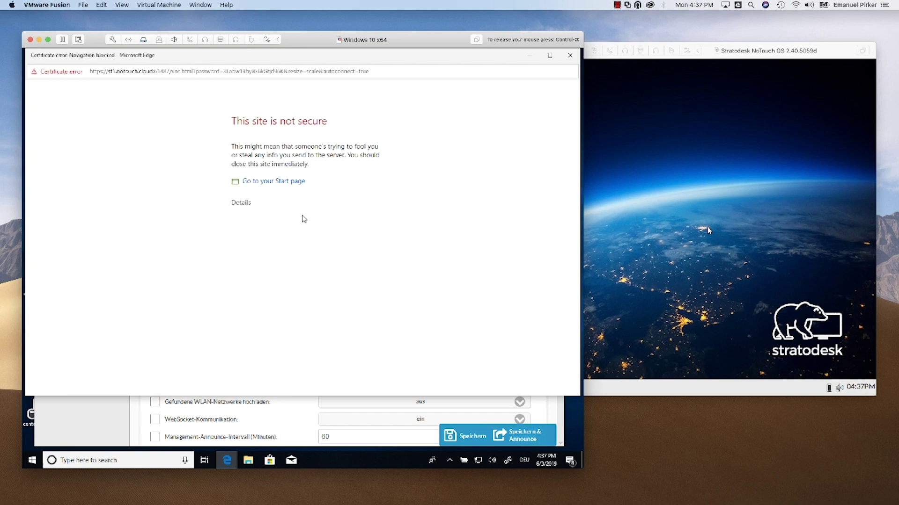
left_click(243, 206)
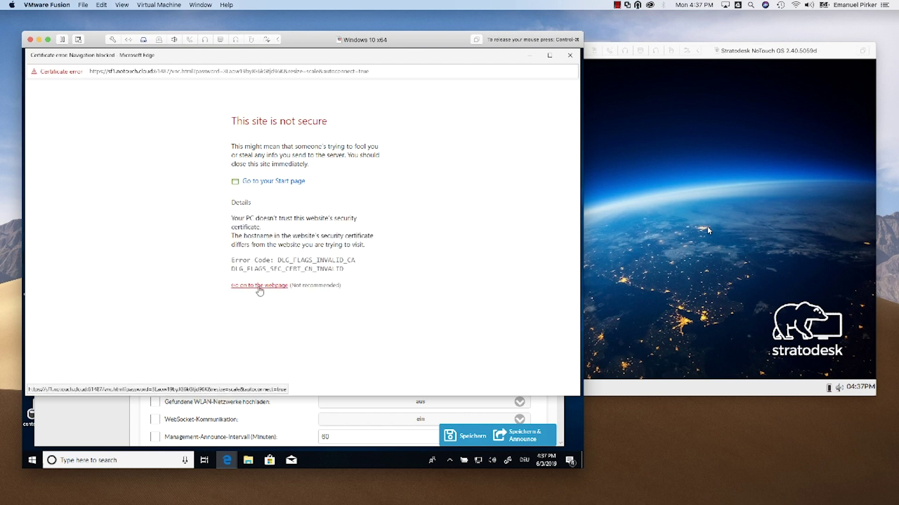
left_click(259, 286)
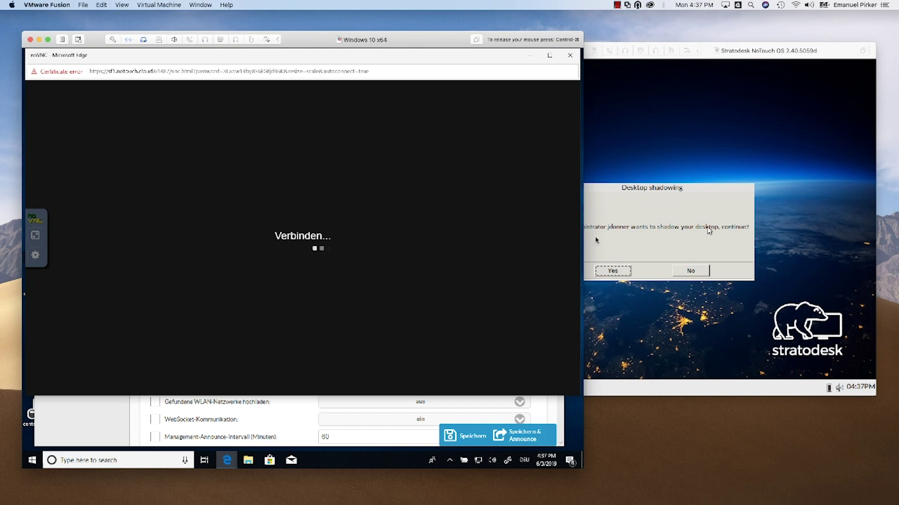
Check the connecting viewer, then switch to the thin client's desktop-shadowing permission prompt.
left_click(683, 214)
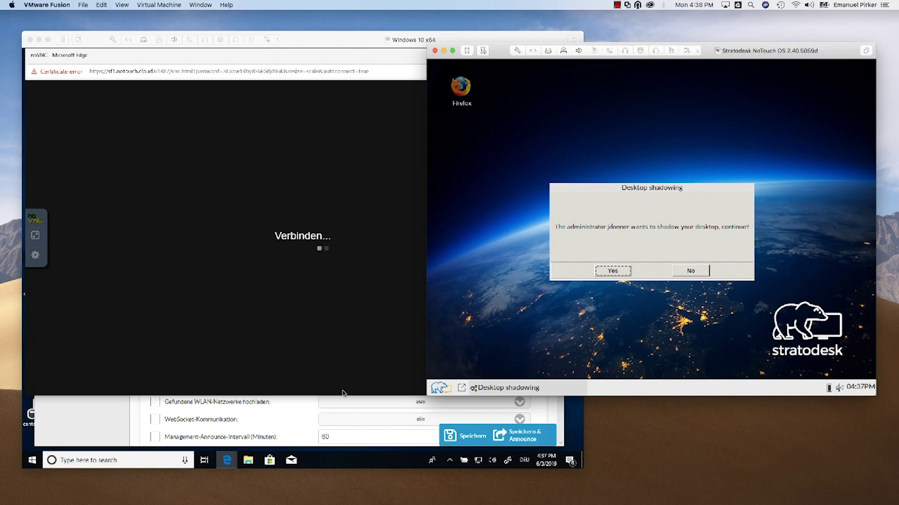
left_click(309, 424)
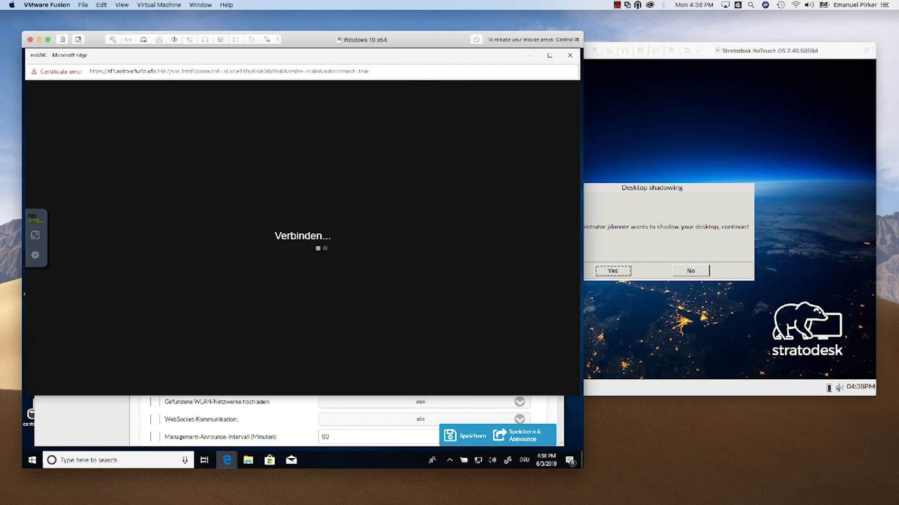
left_click_drag(170, 60, 170, 216)
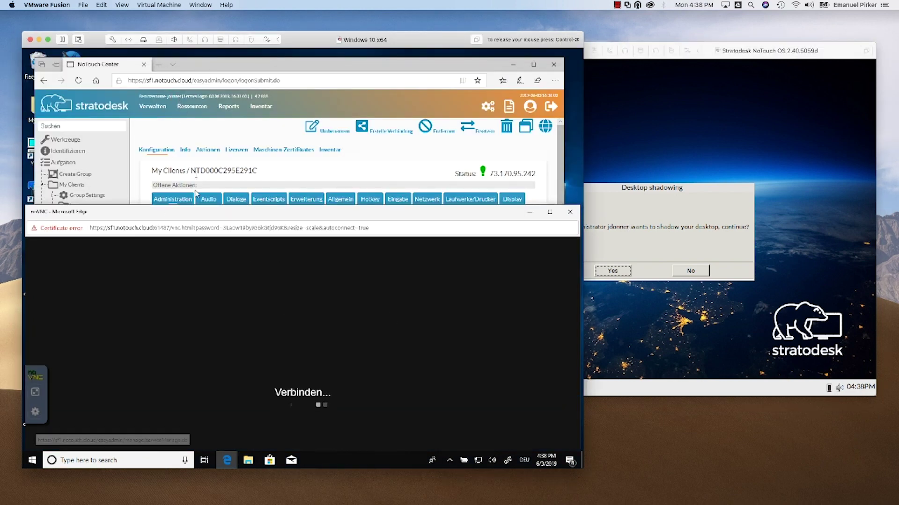
left_click_drag(195, 213, 196, 77)
left_click(607, 201)
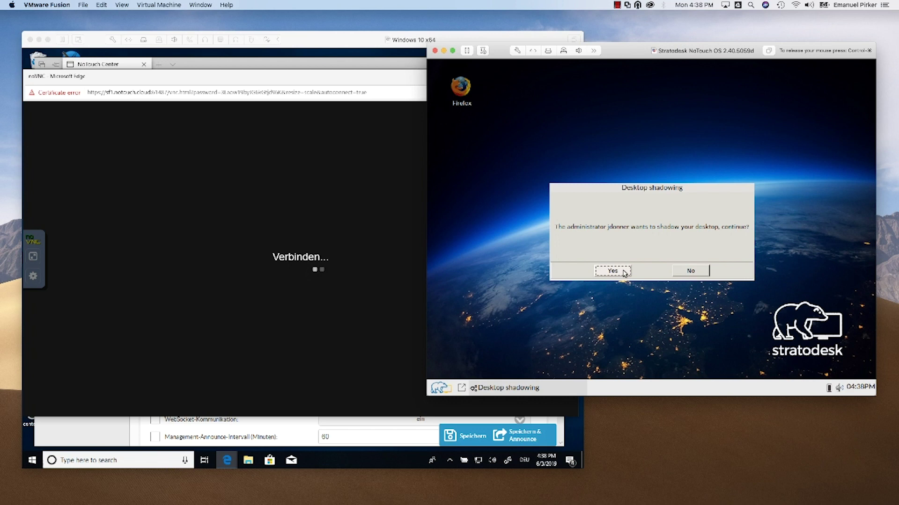
Accept the Desktop shadowing prompt, then choose Configuration from the stratodesk menu in noVNC.
left_click(612, 271)
key("ctrl+super")
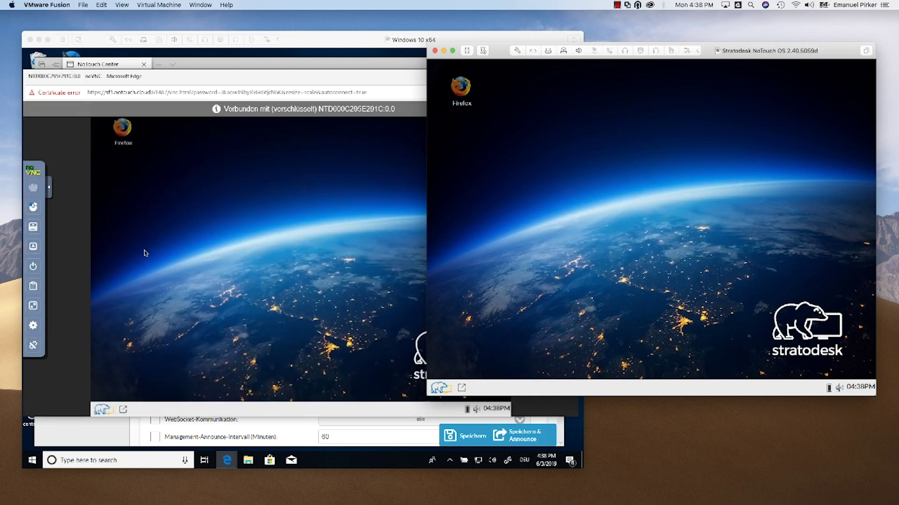
left_click(145, 253)
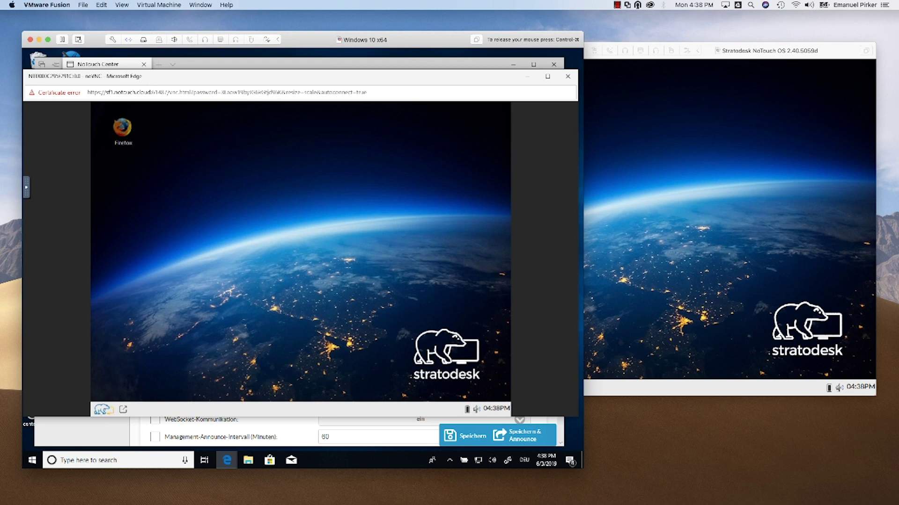
left_click(101, 411)
left_click(123, 349)
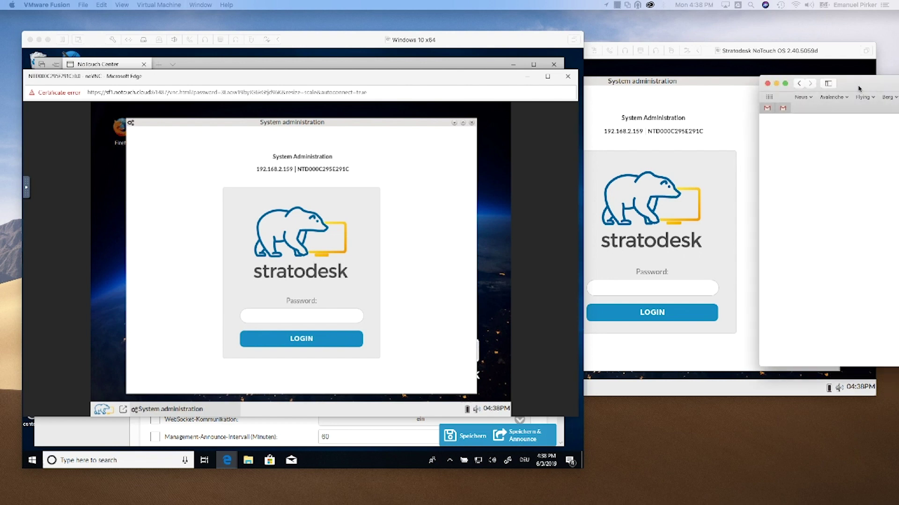
Log in to the web admin at 192.168.2.159 with the admin password, declining to save it.
left_click_drag(501, 184, 511, 199)
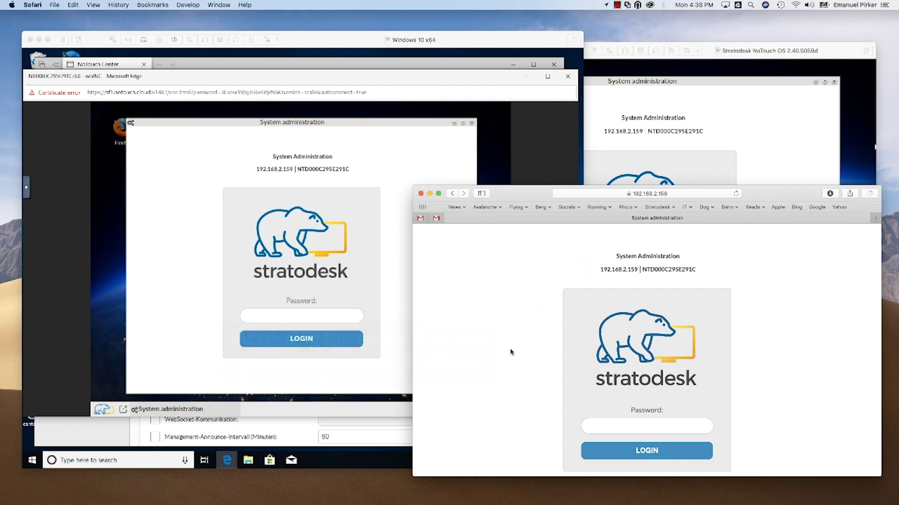
scroll(510, 352, "down", 1)
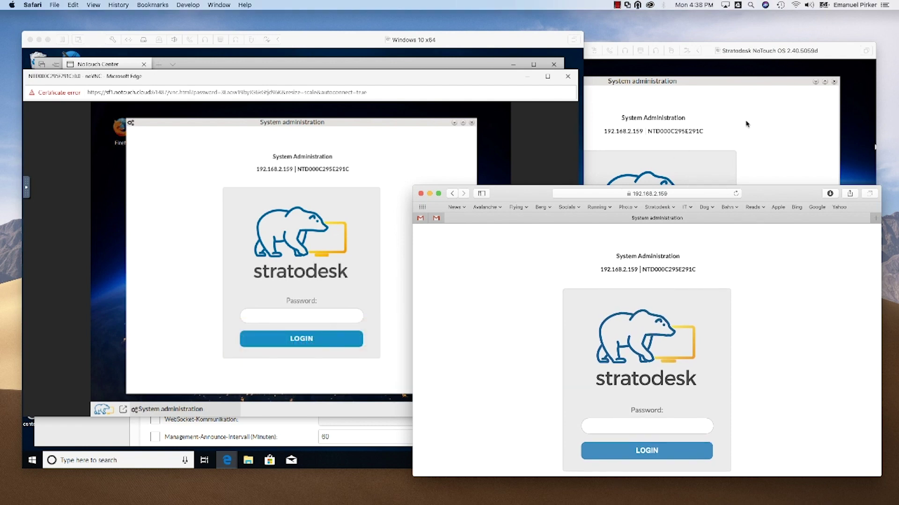
left_click_drag(760, 195, 762, 179)
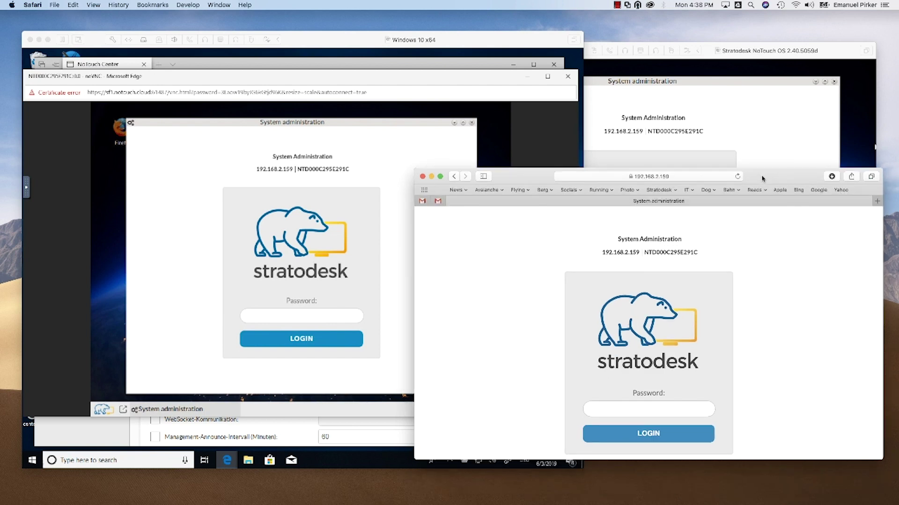
left_click(639, 409)
type("admin")
left_click(609, 433)
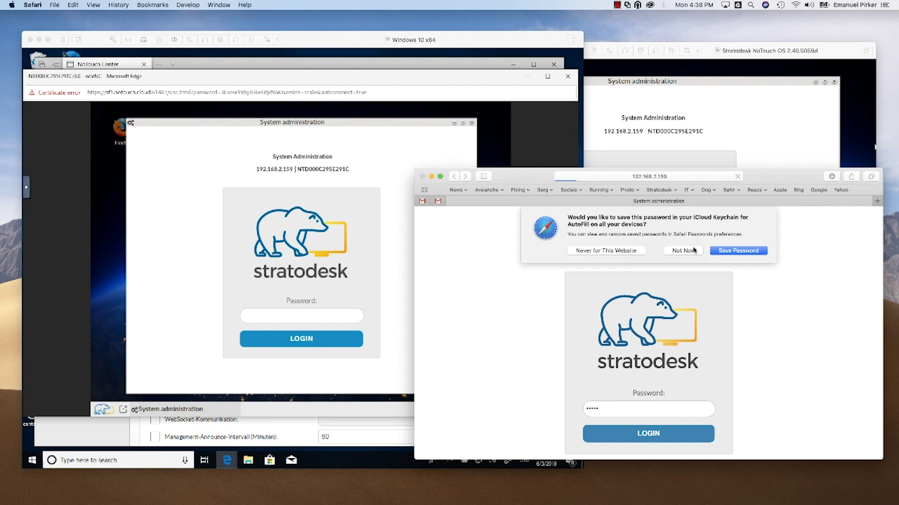
left_click(693, 250)
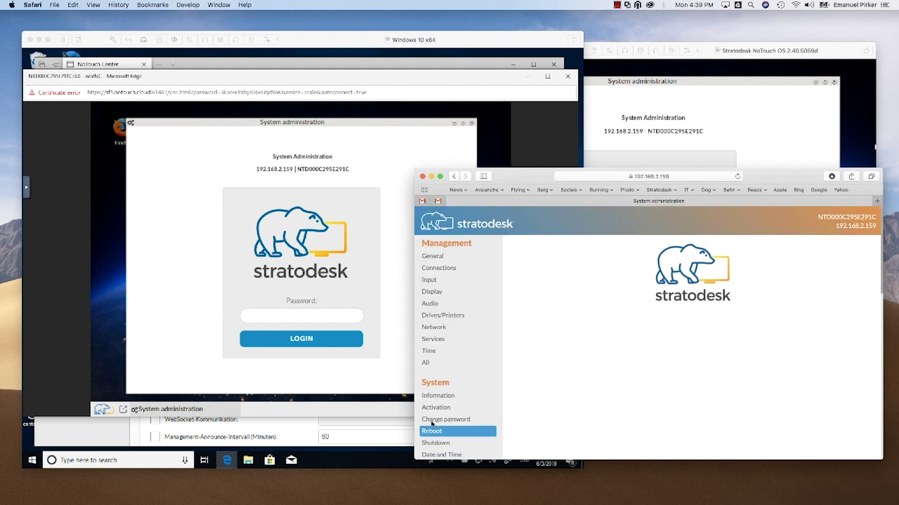
Start a Shadow session from the System section of the web admin.
scroll(483, 410, "down", 2)
scroll(484, 410, "down", 5)
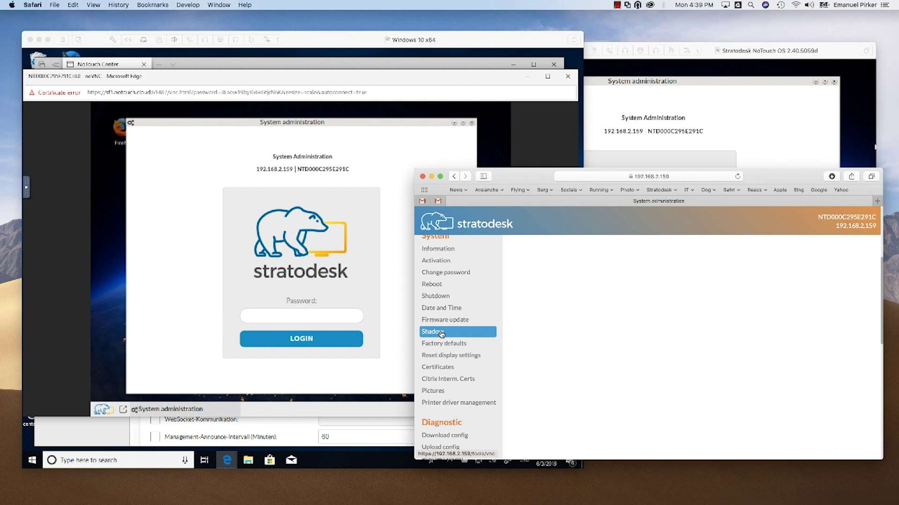
left_click(441, 333)
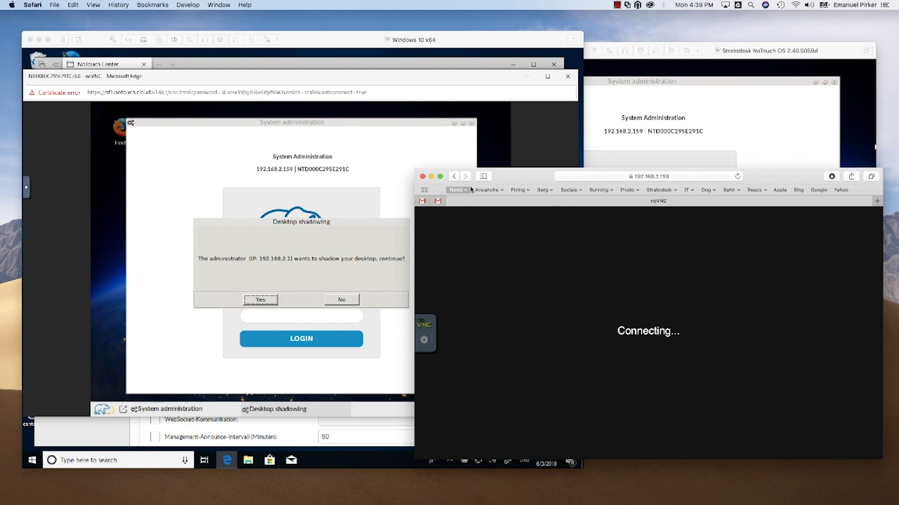
Move the Safari noVNC window aside and accept the client's second Desktop shadowing request.
left_click_drag(470, 189, 498, 226)
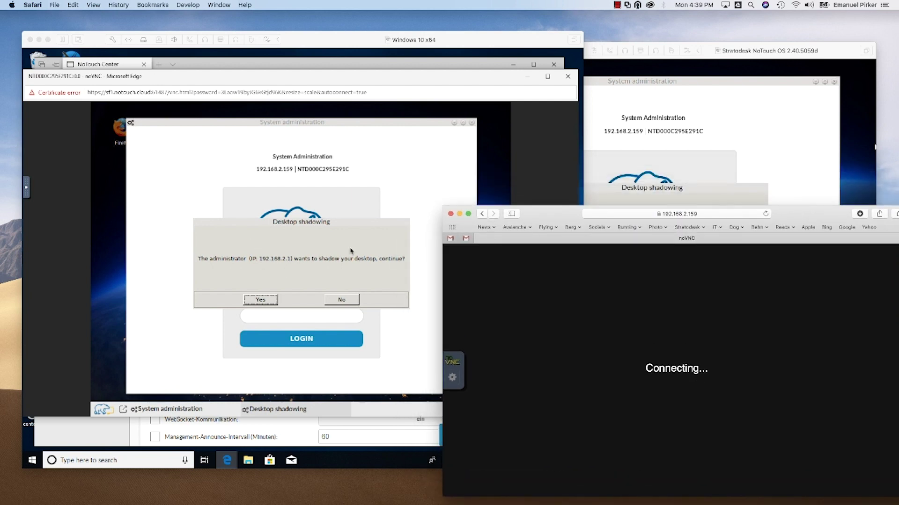
left_click(630, 148)
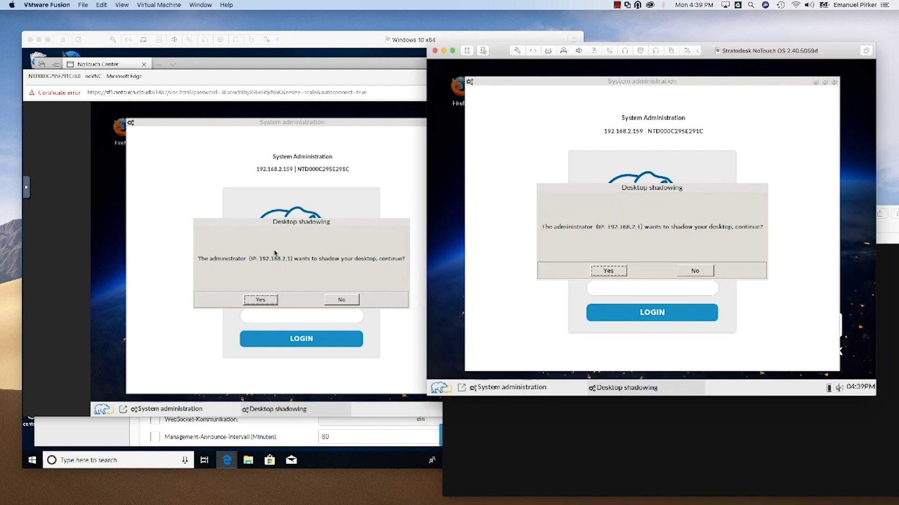
left_click(295, 279)
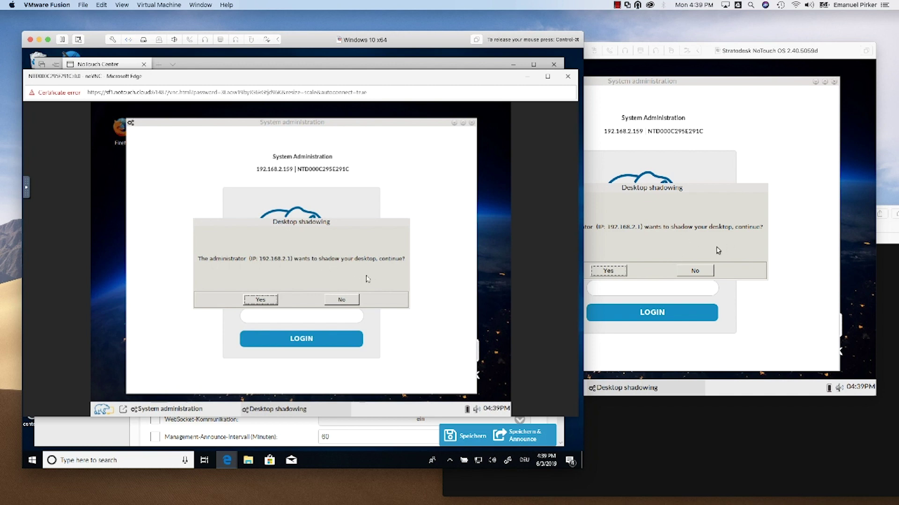
left_click(600, 272)
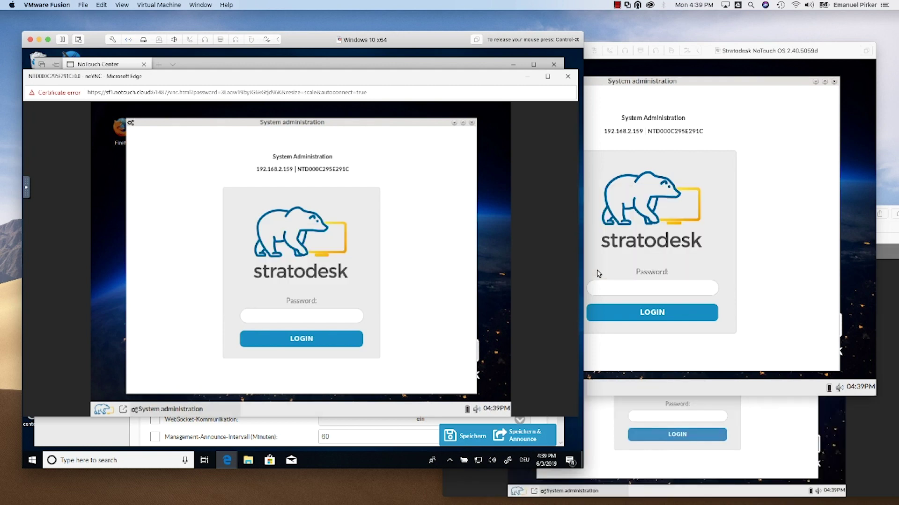
left_click(629, 436)
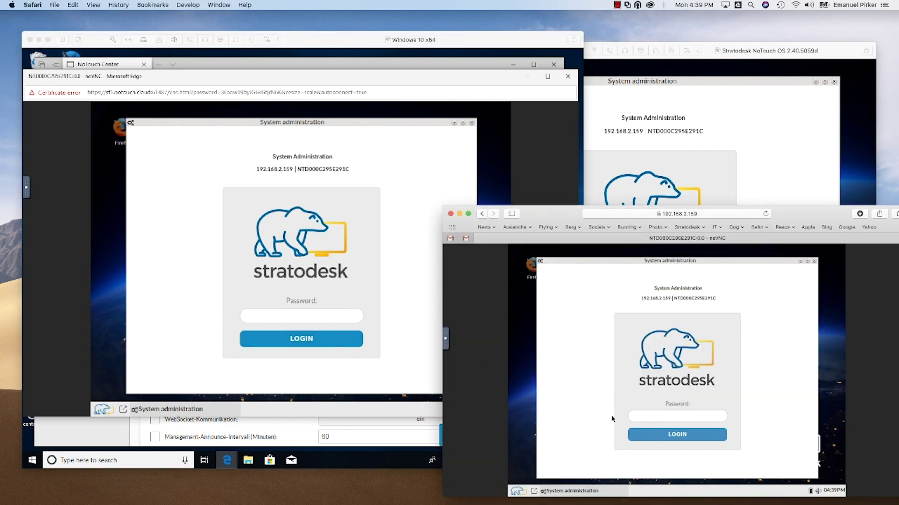
Drag the System administration window up and left in the Safari noVNC view.
left_click_drag(615, 263, 635, 261)
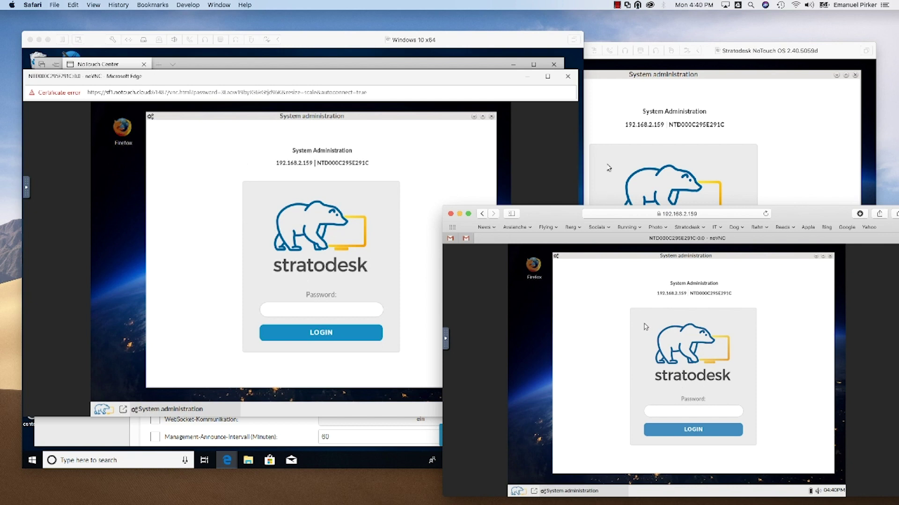
Restore the maximized Edge NoTouch Center window and put its noVNC viewer in front.
left_click(277, 80)
left_click(280, 66)
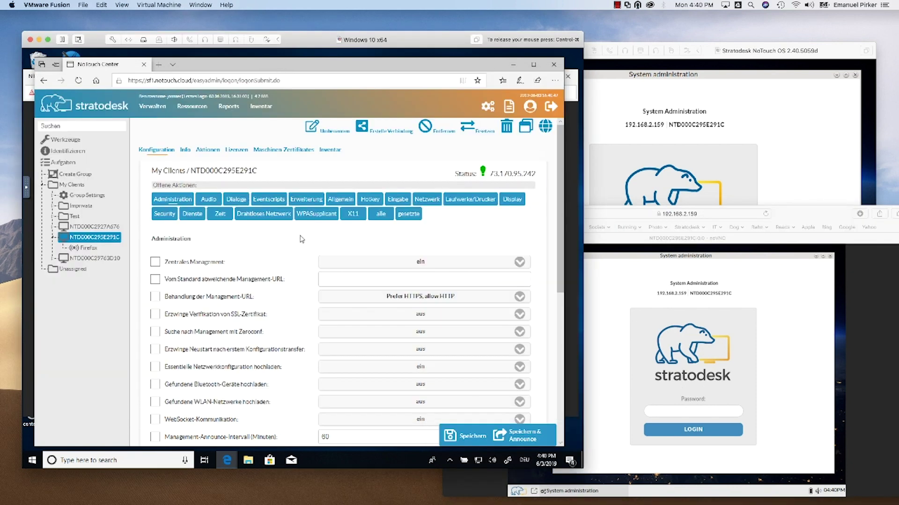
key("alt+Tab")
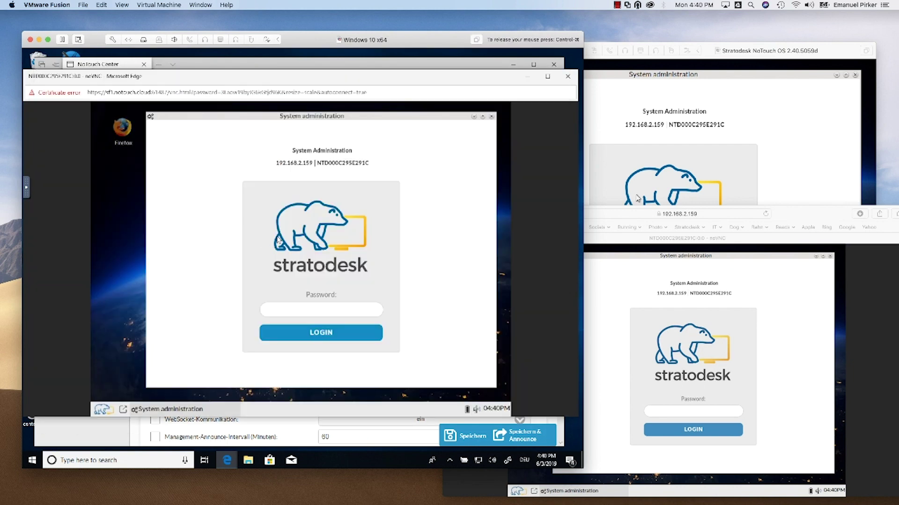
left_click(428, 65)
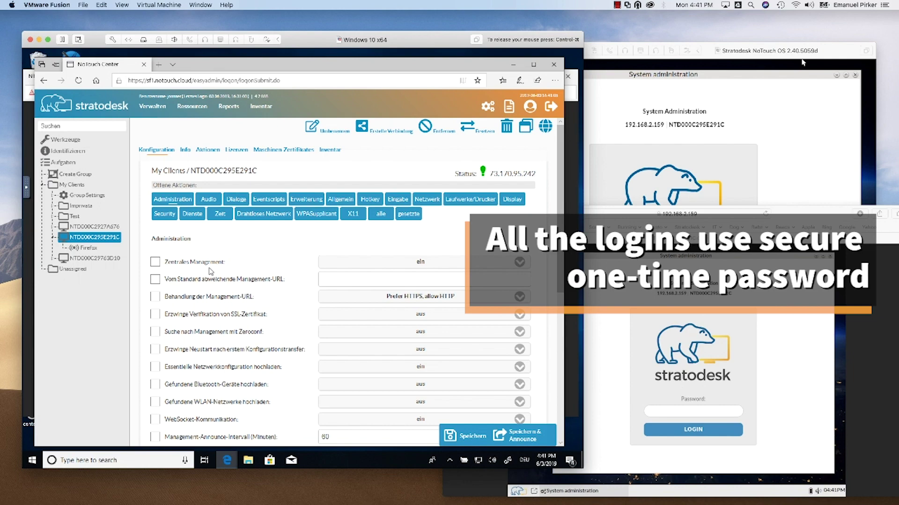
left_click_drag(198, 63, 203, 167)
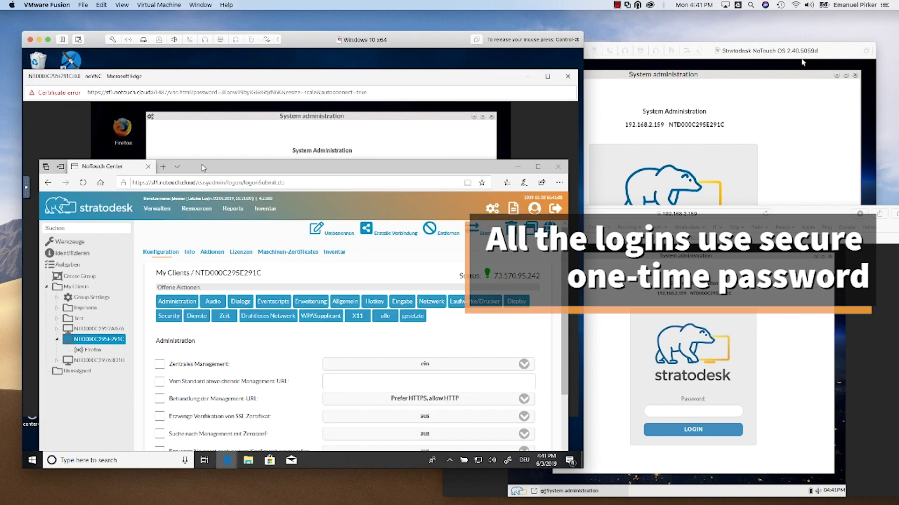
left_click(224, 131)
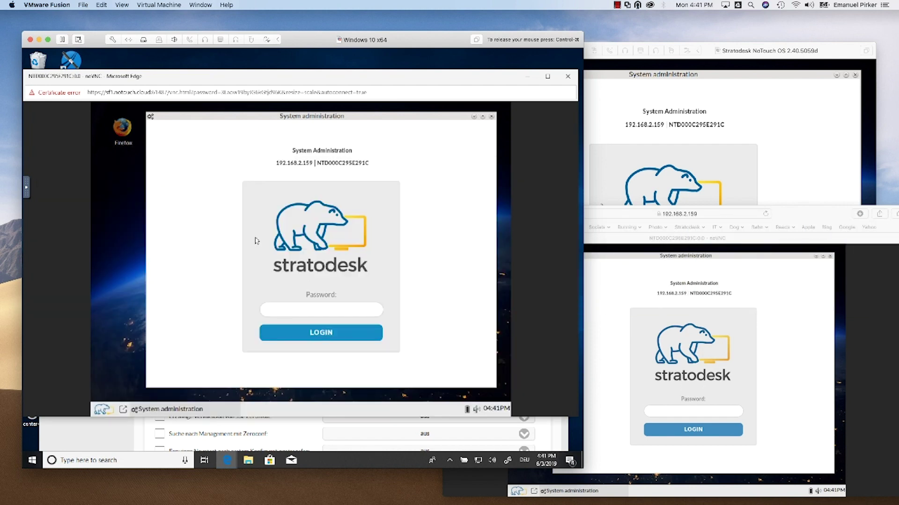